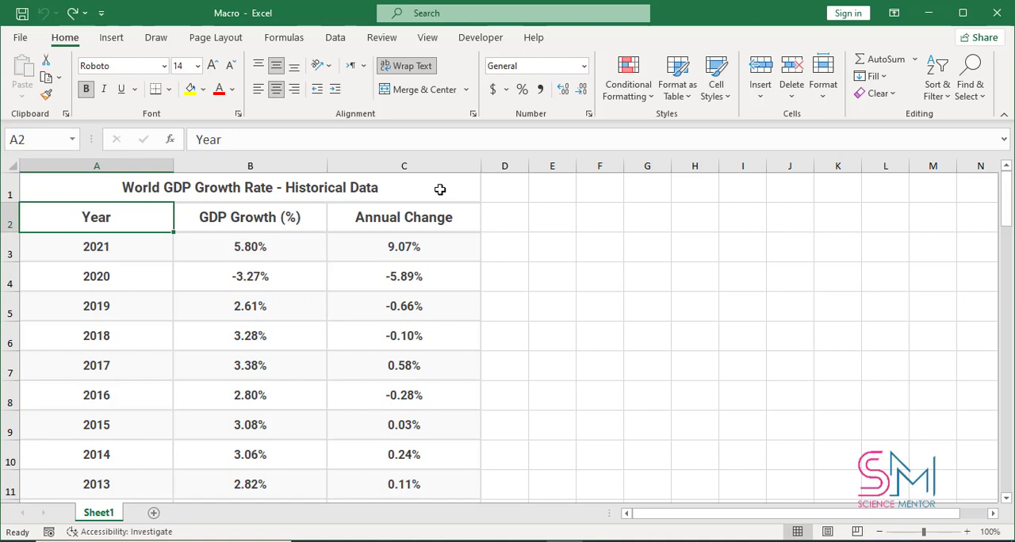
# Step: Start recording a new macro and enter "Science Mentor" as its name
pyautogui.click(488, 42)
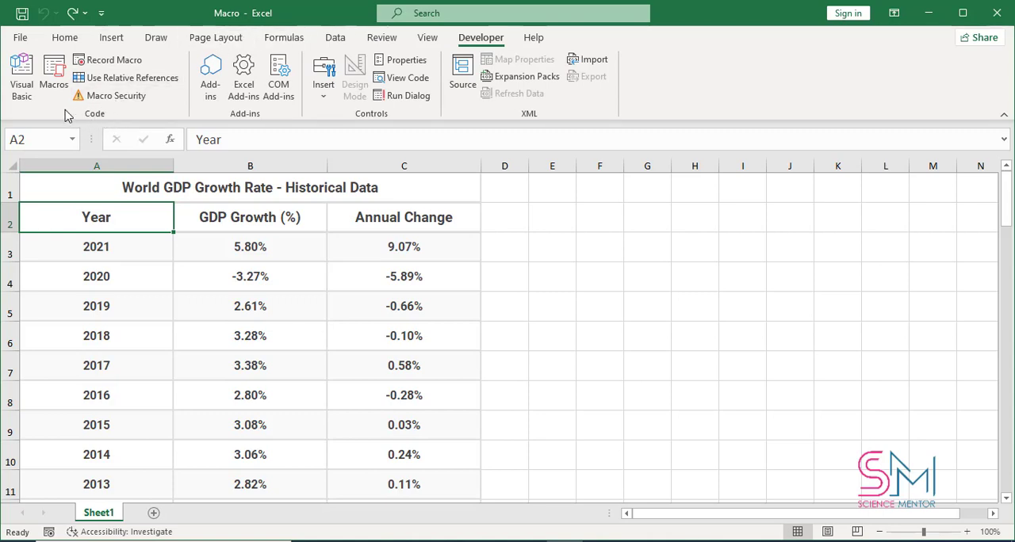
pyautogui.click(137, 62)
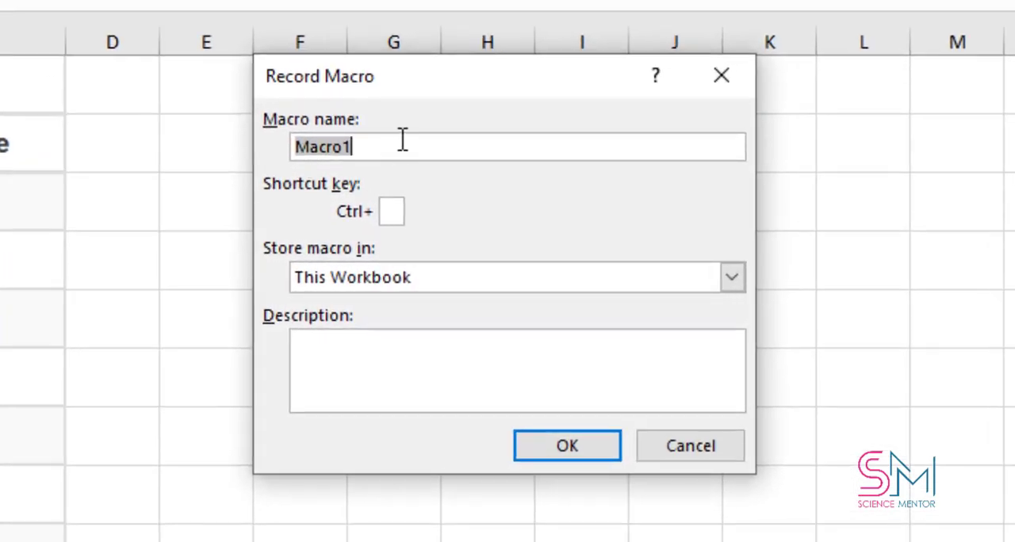
pyautogui.moveTo(432, 85); pyautogui.dragTo(356, 118)
pyautogui.click(301, 171)
pyautogui.doubleClick(302, 172)
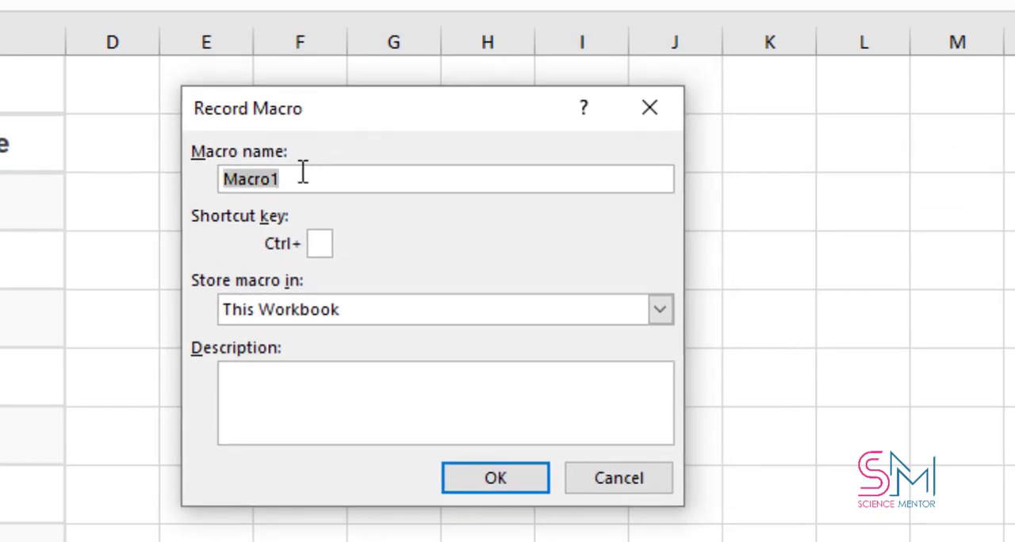
pyautogui.write('Sci')
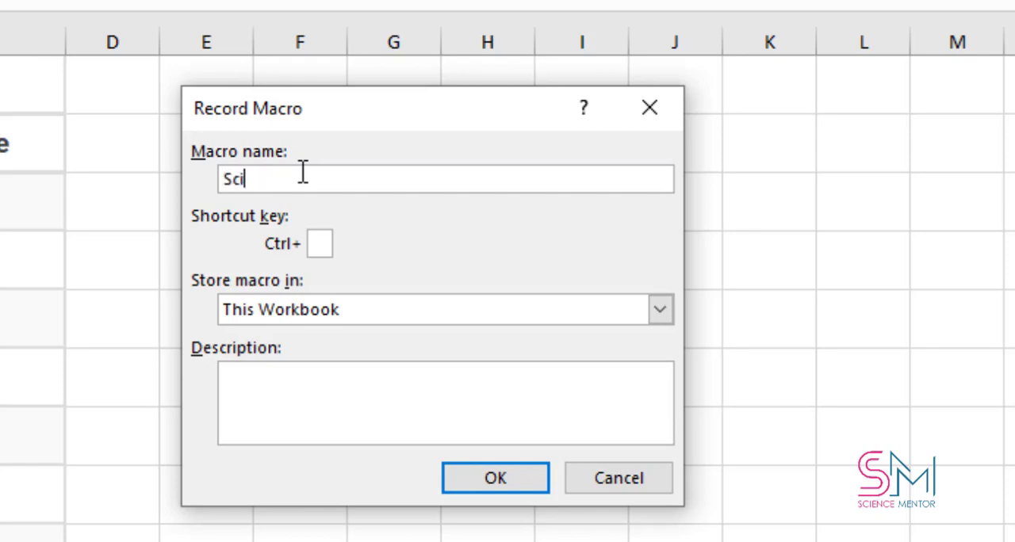
pyautogui.write('ence Mentor')
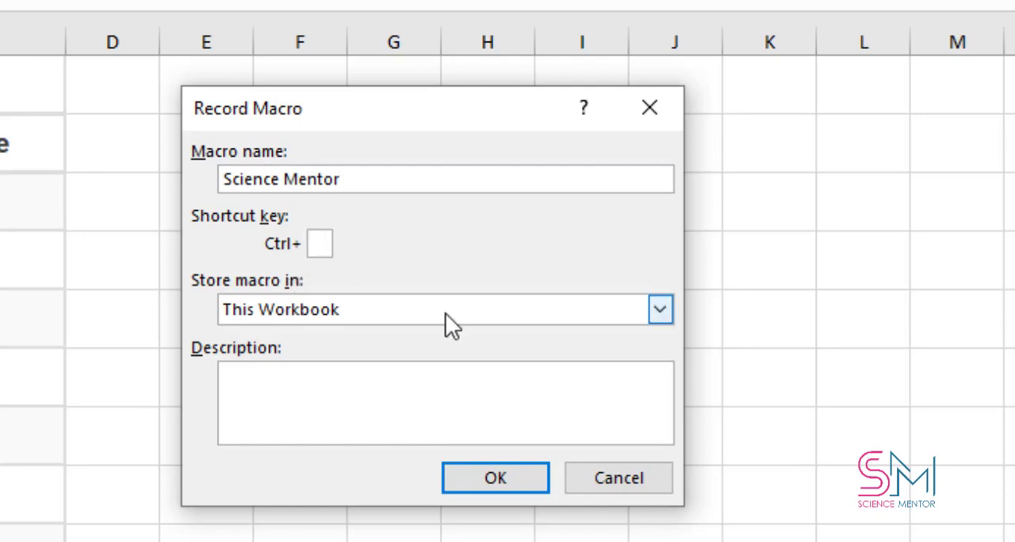
# Step: Store the macro in This Workbook with the description "GDP Growth for 1980 to 1985" and submit the recording settings
pyautogui.click(660, 309)
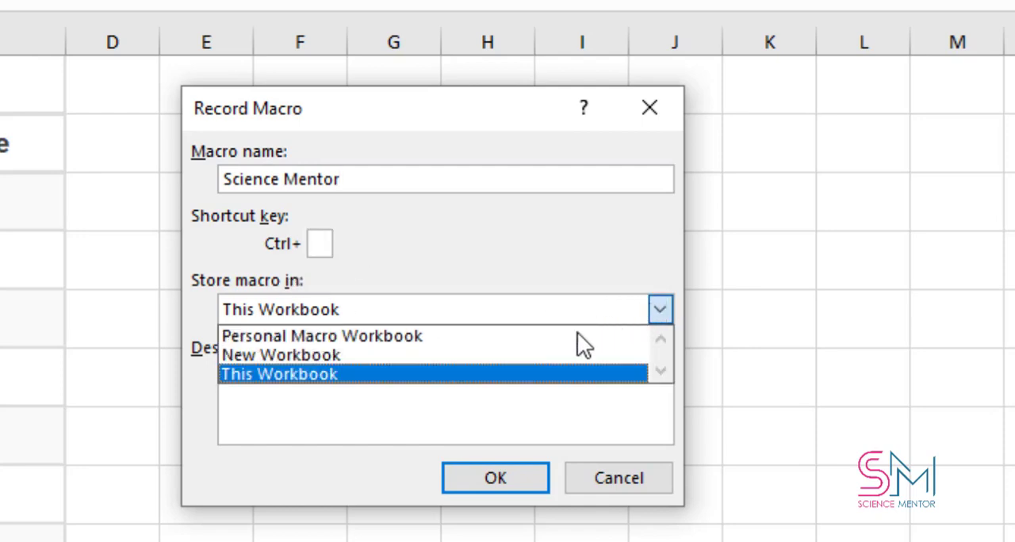
pyautogui.click(329, 374)
pyautogui.click(325, 422)
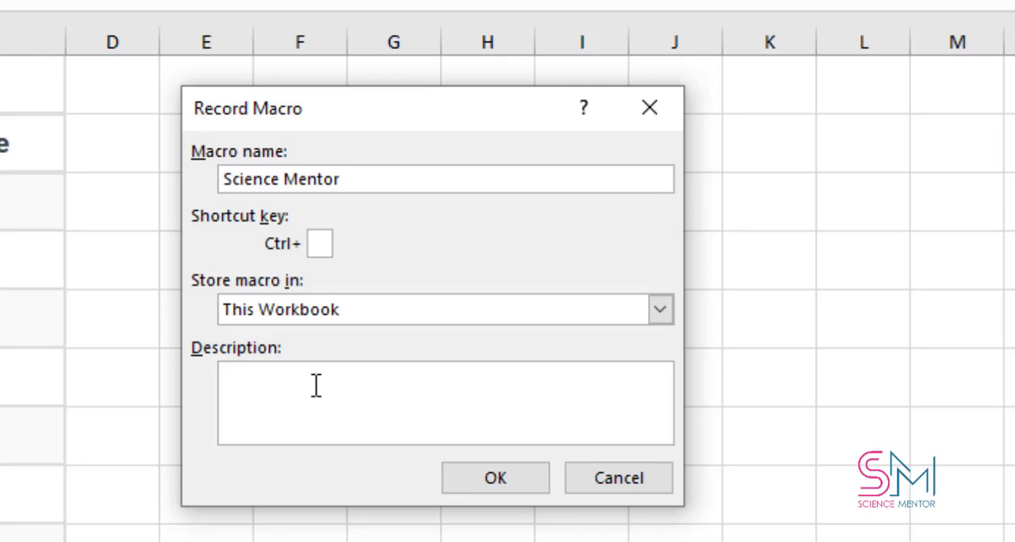
pyautogui.write('GDP Gro')
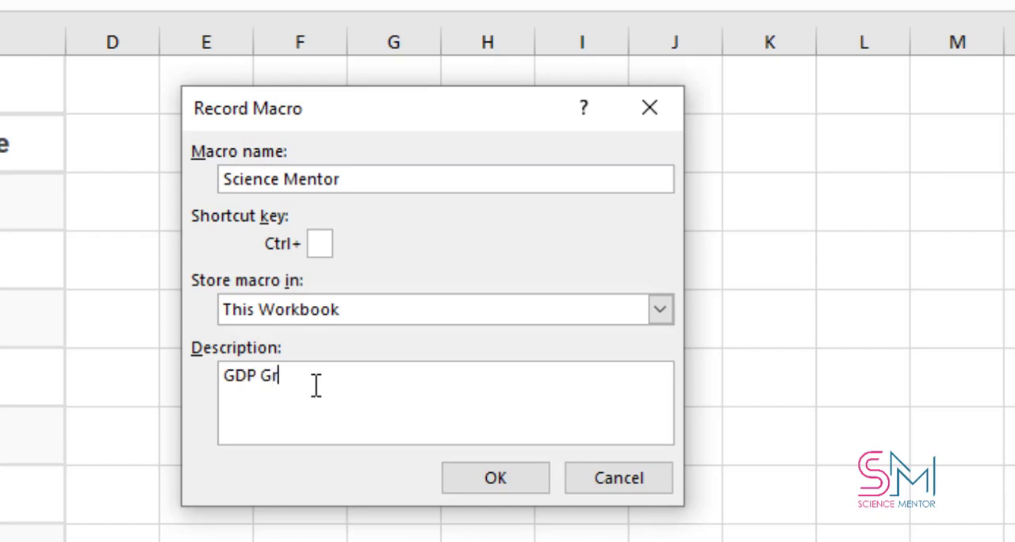
pyautogui.write('wth for 1980 to 1985')
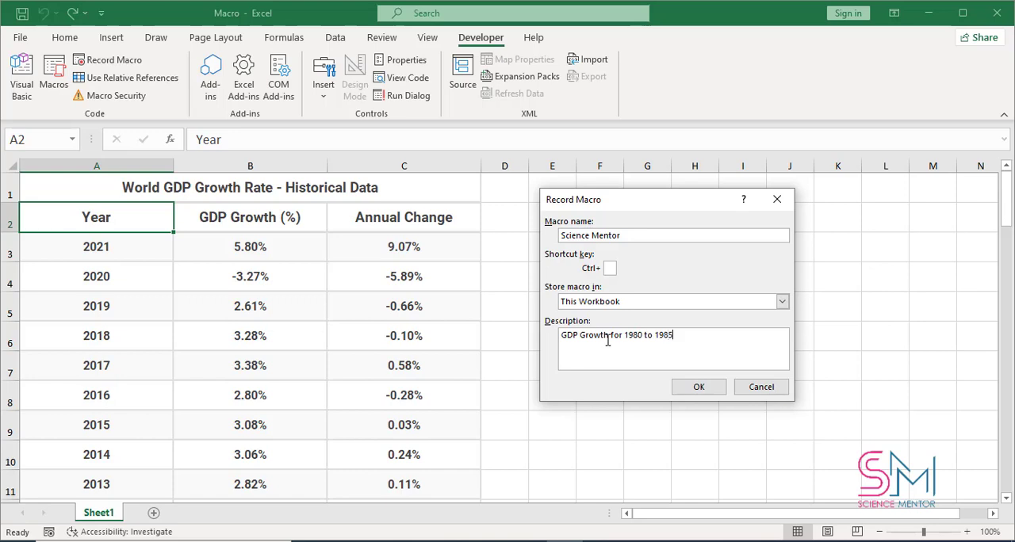
pyautogui.click(699, 387)
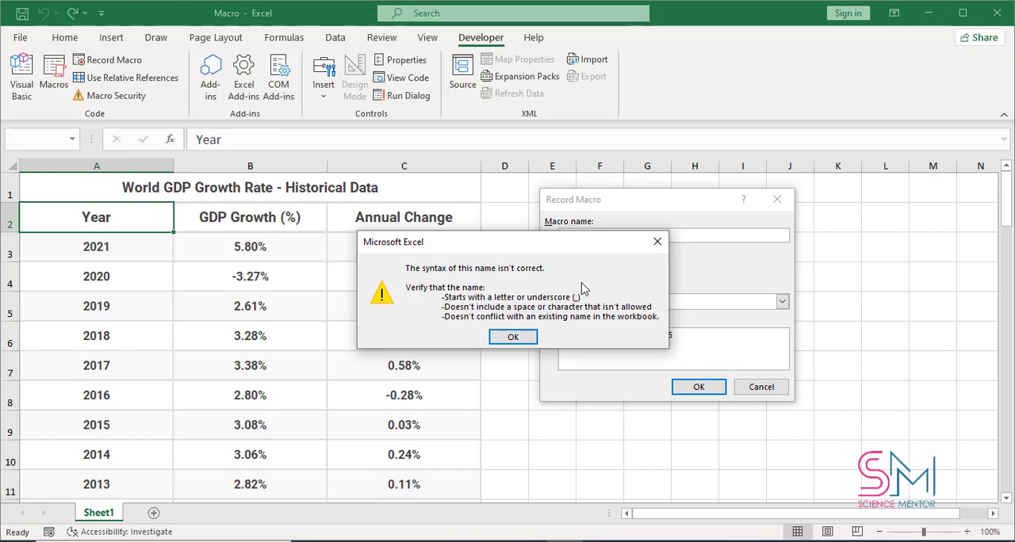
# Step: Replace the space in the macro name with an underscore so it reads Science_Mentor
pyautogui.click(656, 242)
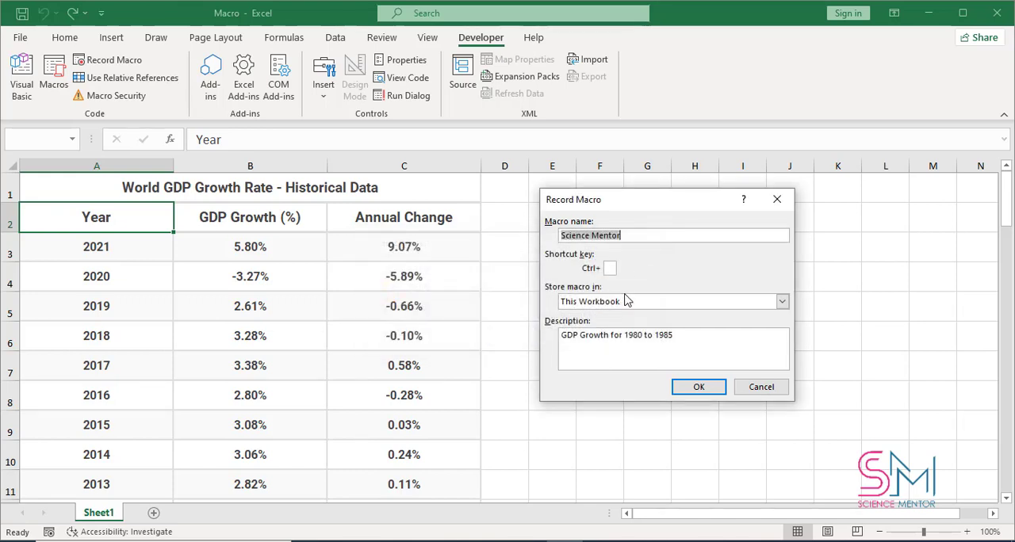
pyautogui.click(574, 336)
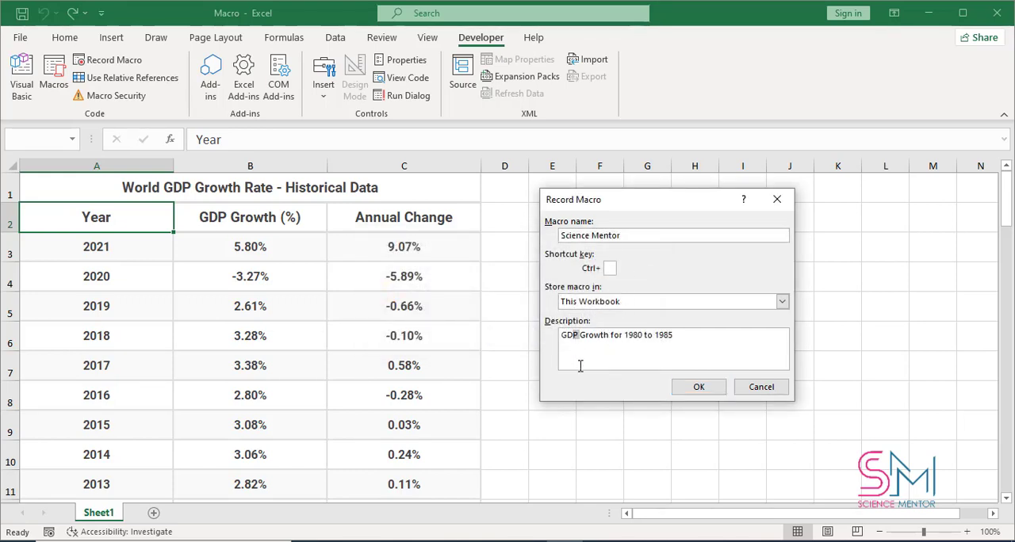
pyautogui.click(580, 338)
pyautogui.click(589, 236)
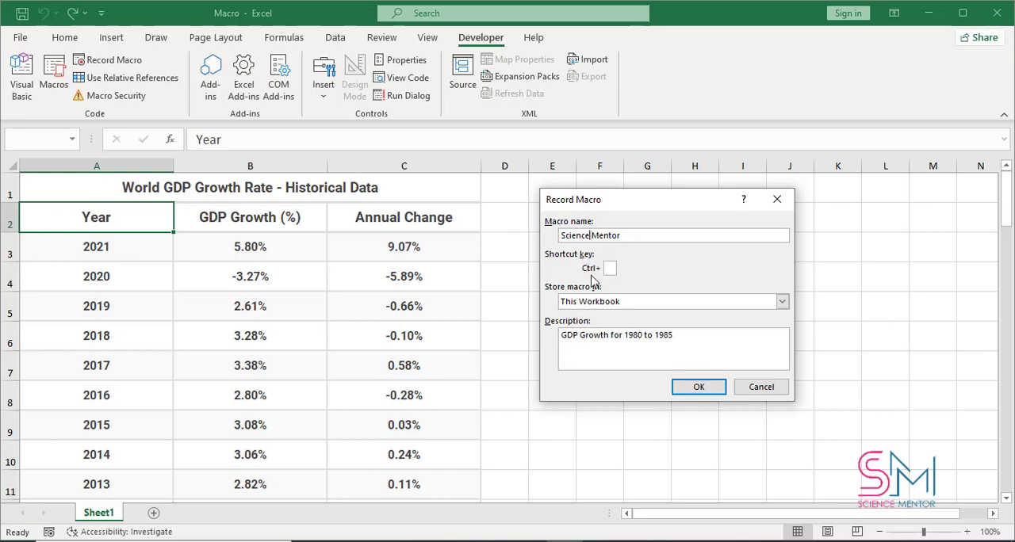
pyautogui.write('_')
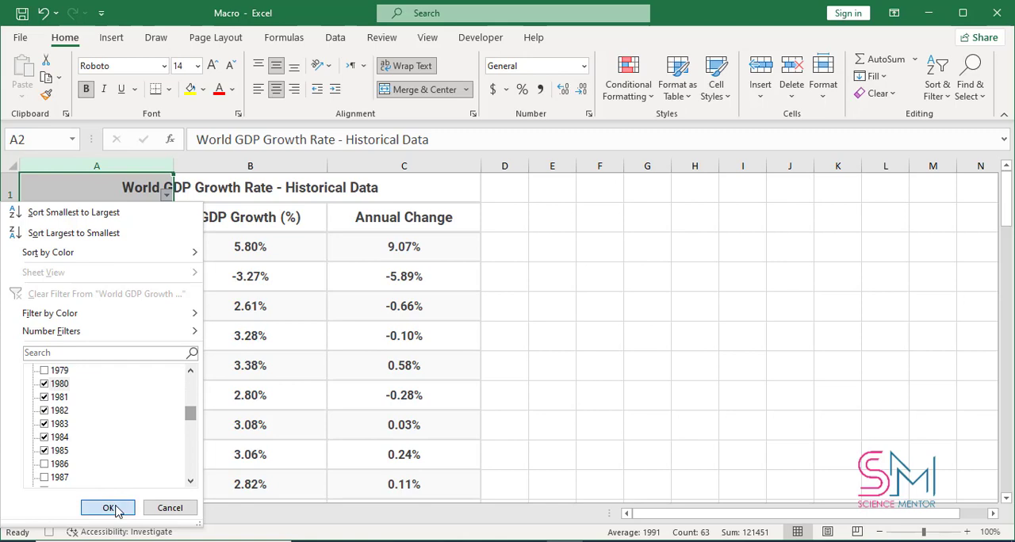
# Step: Filter column A to the years 1980 through 1985 and sum their GDP growth values B39:B44 in cell F39
pyautogui.click(109, 507)
pyautogui.click(547, 238)
pyautogui.click(587, 221)
pyautogui.write('=')
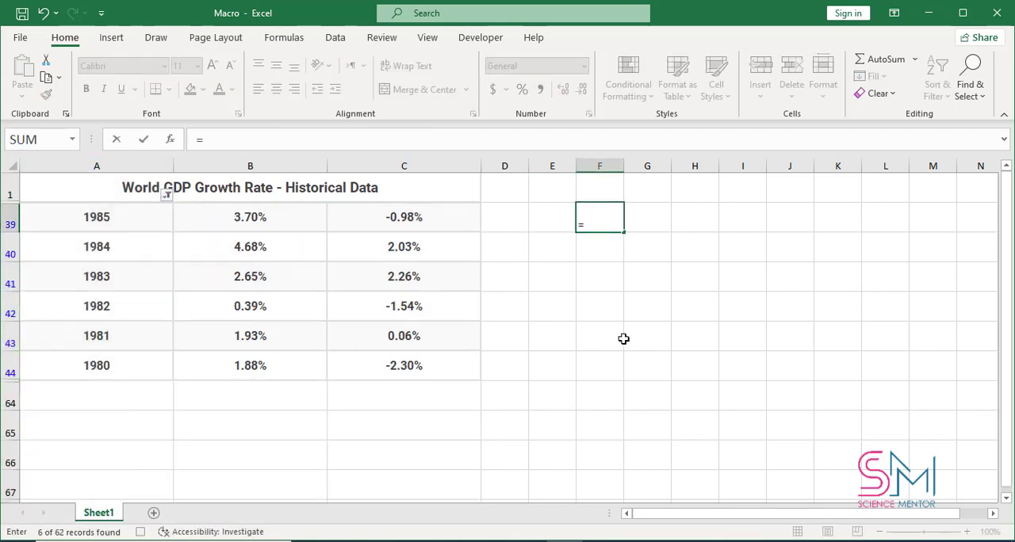
pyautogui.write('sum(')
pyautogui.moveTo(254, 224); pyautogui.dragTo(267, 364)
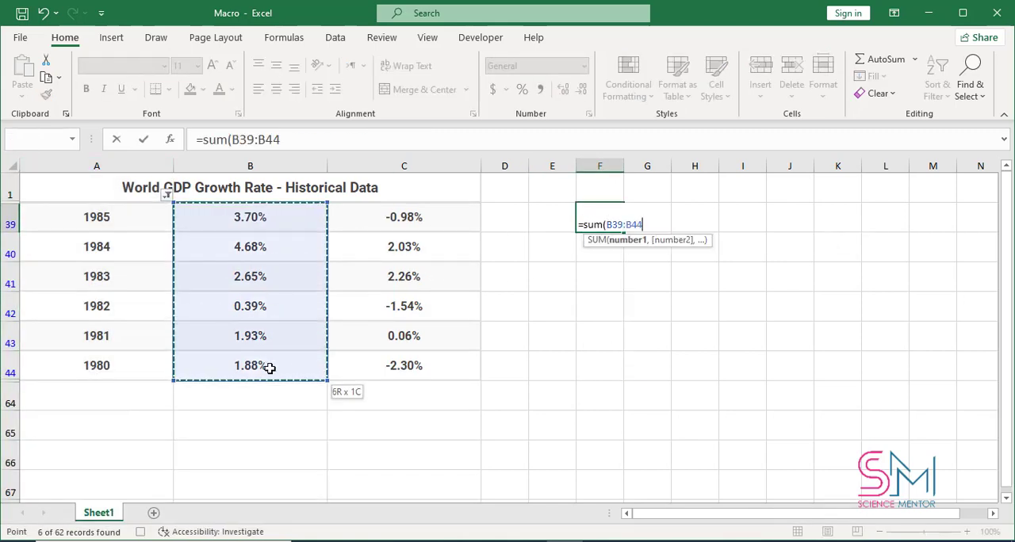
pyautogui.press('Return')
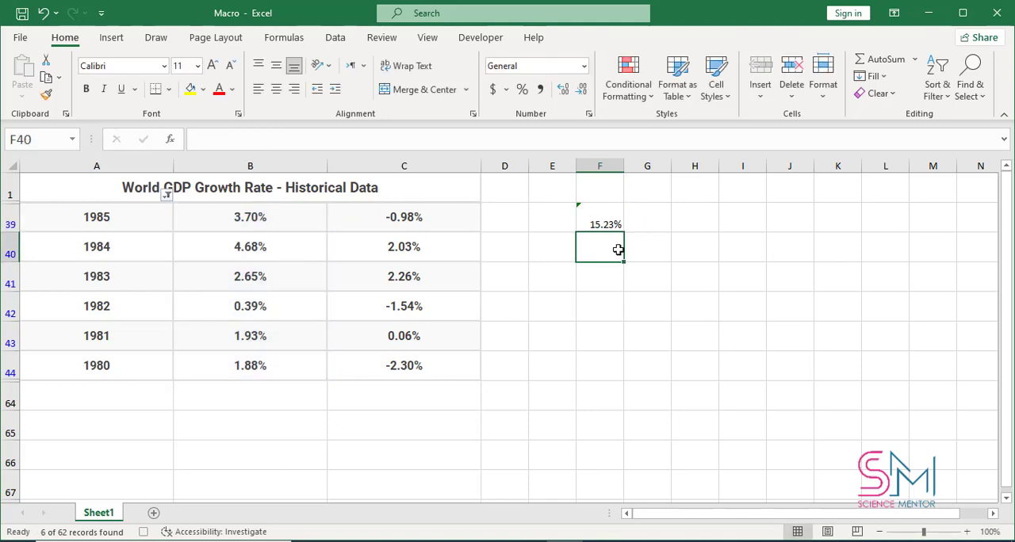
# Step: Extend the formula in cell F39 to =SUM(B39:B44)/5
pyautogui.click(612, 224)
pyautogui.doubleClick(647, 225)
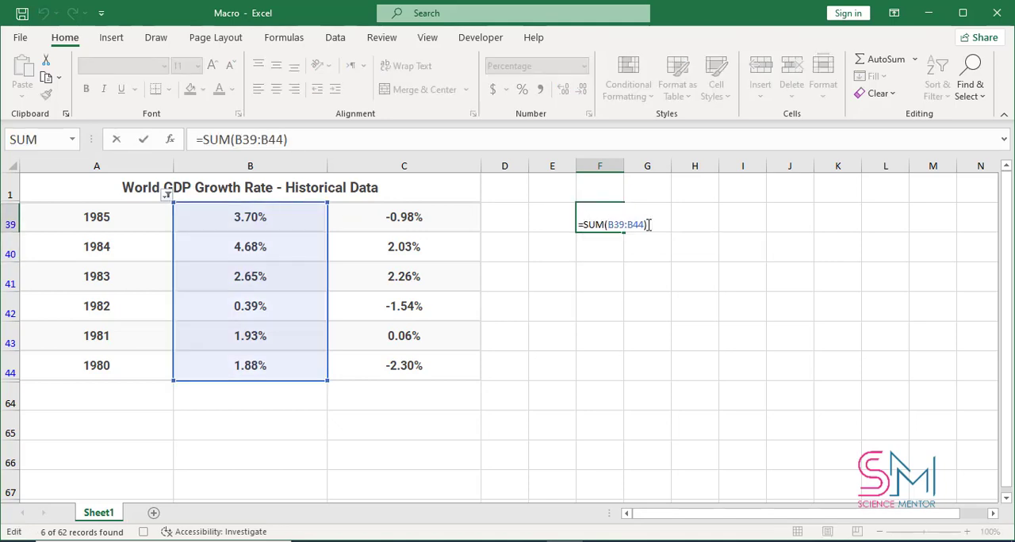
pyautogui.write('/5')
pyautogui.press('Return')
pyautogui.click(650, 227)
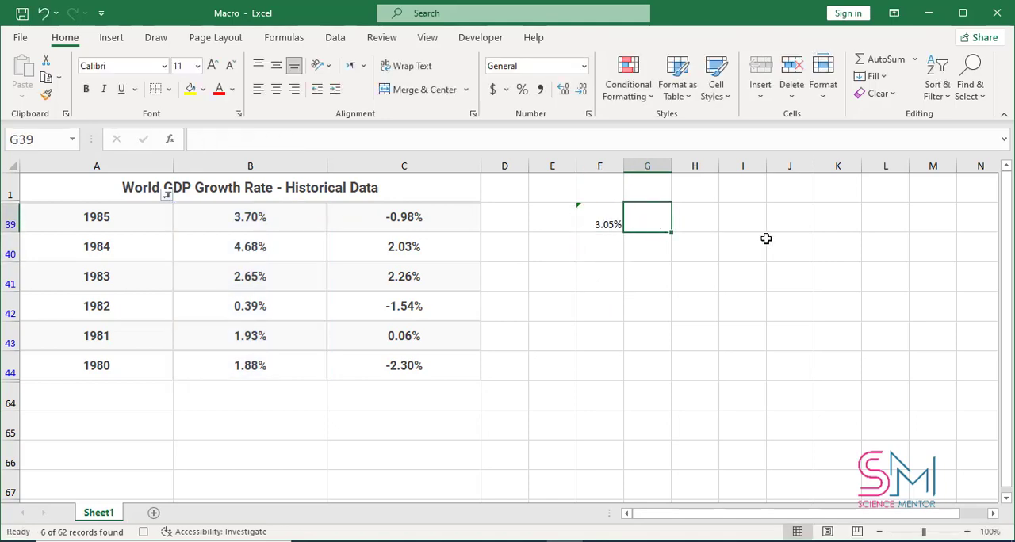
# Step: Fill cell F39 with yellow and centre its value in the cell
pyautogui.click(611, 222)
pyautogui.click(190, 89)
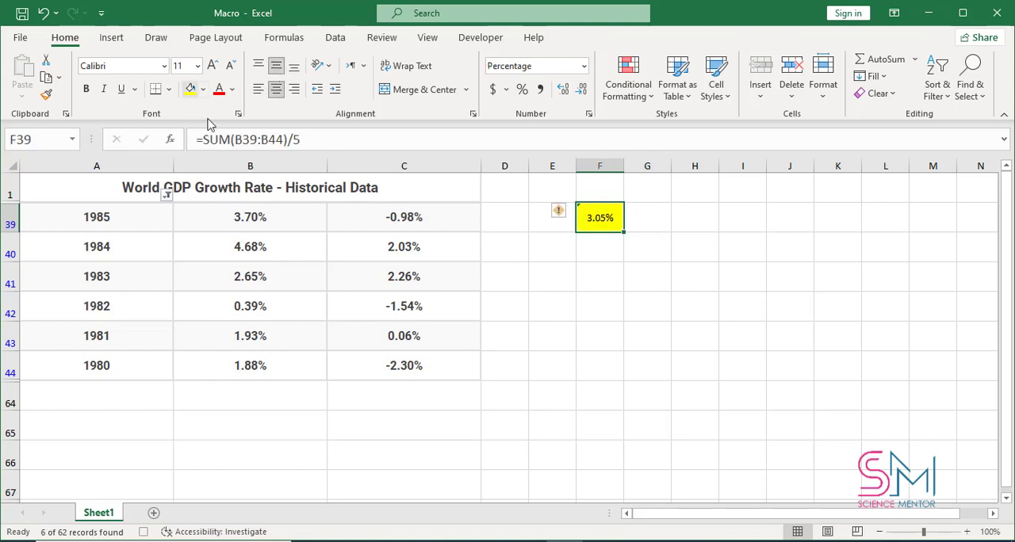
pyautogui.click(742, 366)
# Step: Select cell A39 and stop recording the macro
pyautogui.click(78, 224)
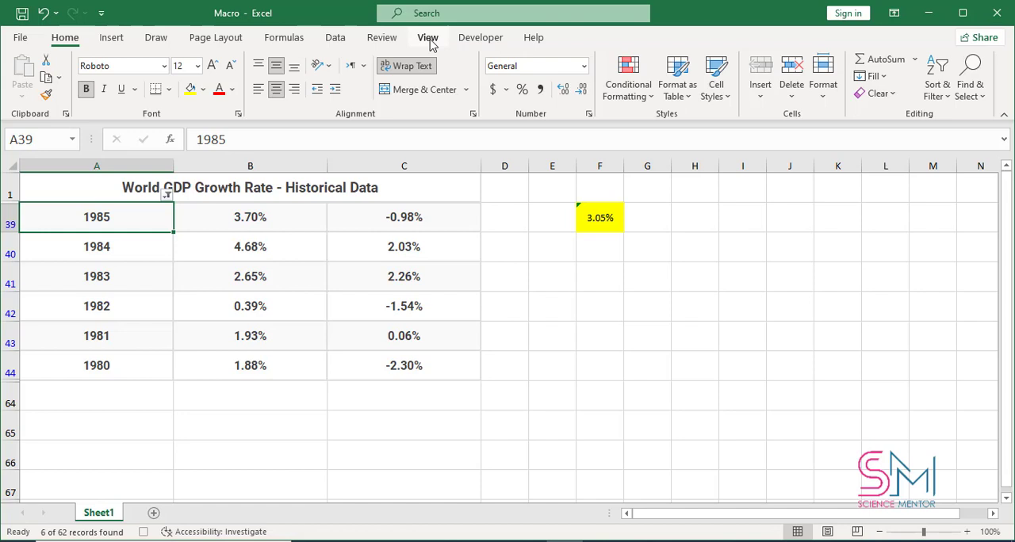
pyautogui.click(474, 41)
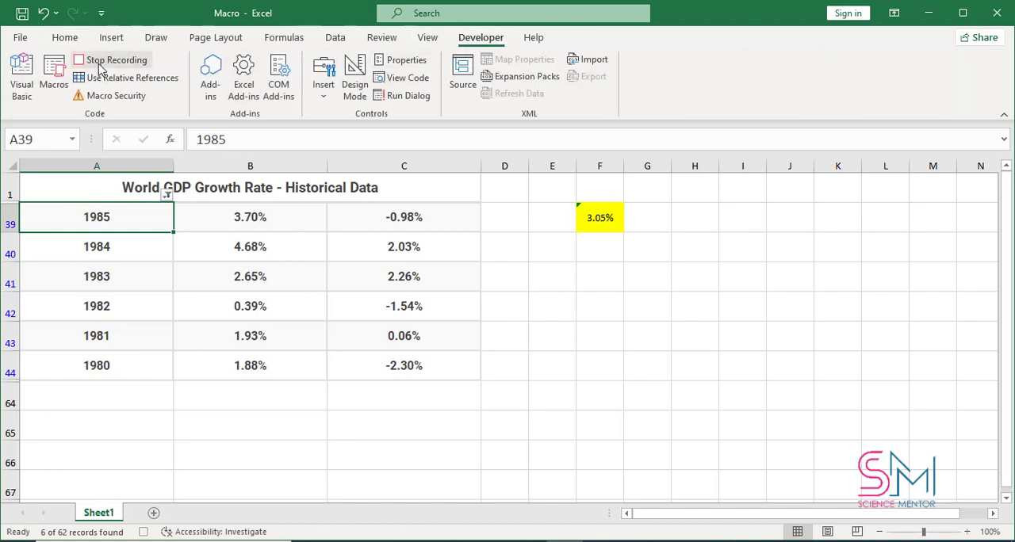
pyautogui.click(99, 67)
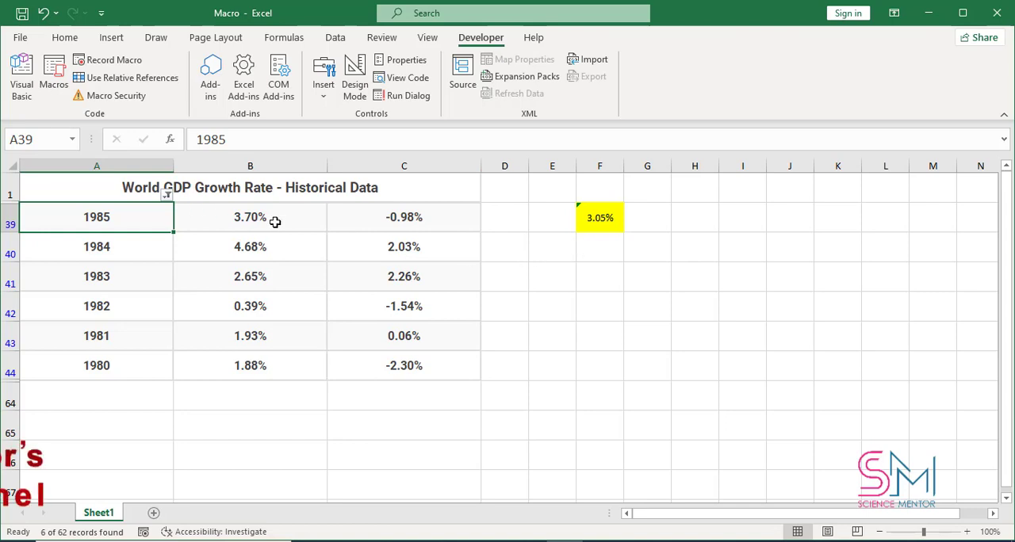
# Step: Reselect all years in the column A filter to show the full table
pyautogui.click(167, 196)
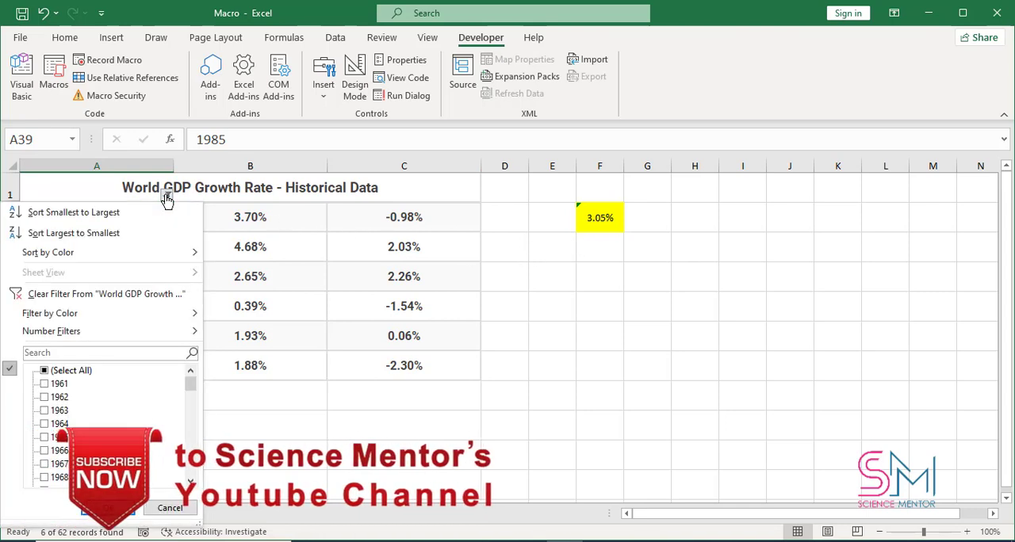
pyautogui.click(50, 367)
pyautogui.click(130, 508)
# Step: Clear the contents and yellow fill of cell F39 by overwriting it with the empty cell G39
pyautogui.scroll(-12, 560, 249)
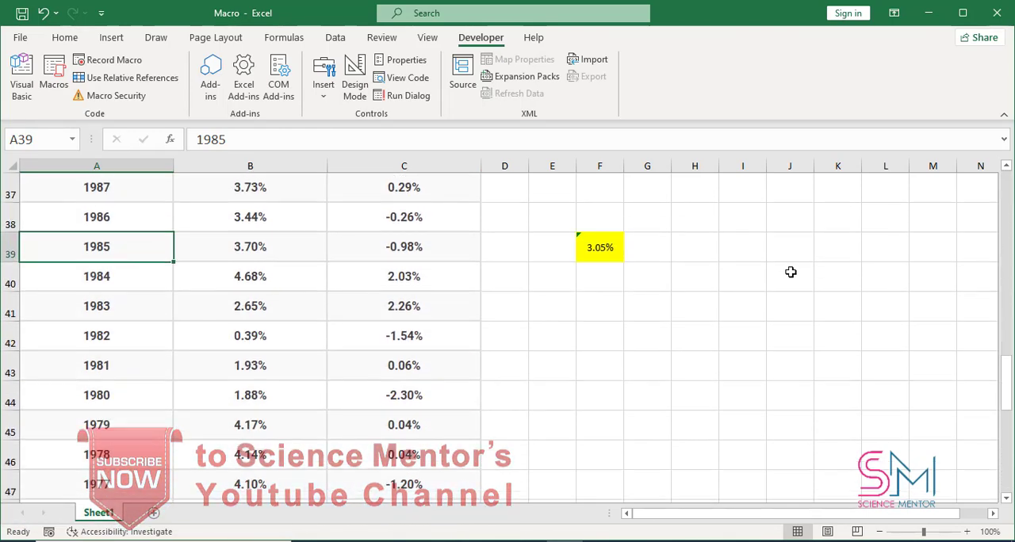
pyautogui.click(646, 258)
pyautogui.moveTo(672, 263); pyautogui.dragTo(578, 263)
pyautogui.click(514, 253)
# Step: Turn off the filter on the GDP table and leave the Year header cell A2 selected
pyautogui.scroll(12, 476, 249)
pyautogui.click(80, 212)
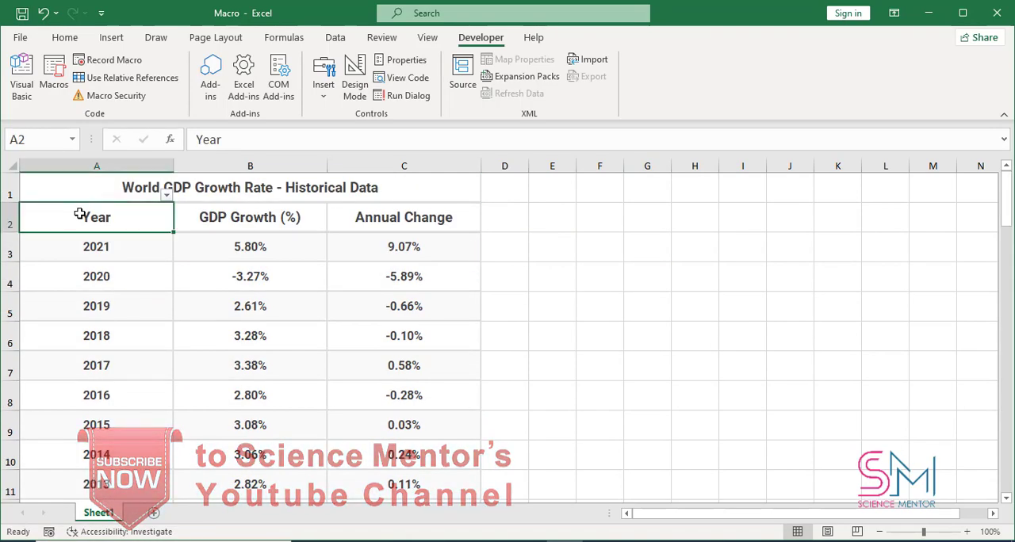
pyautogui.click(65, 38)
pyautogui.click(944, 87)
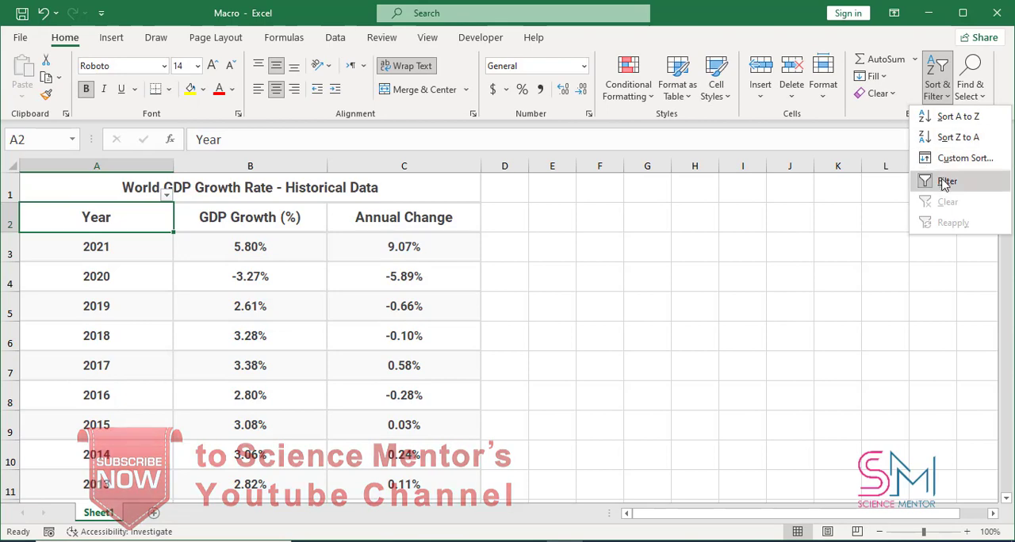
pyautogui.click(944, 182)
pyautogui.click(695, 216)
pyautogui.click(89, 208)
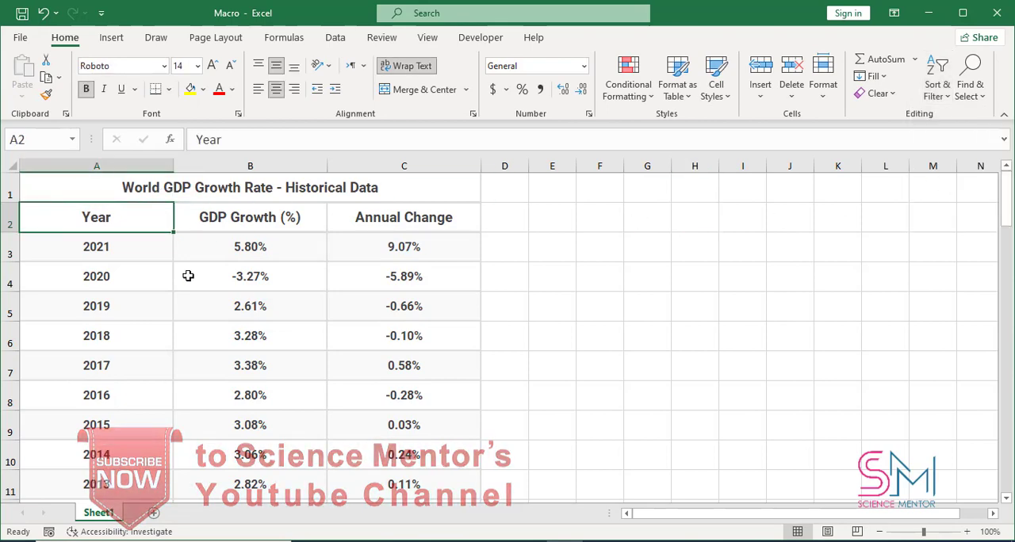
# Step: Run the recorded Science_Mentor macro on the sheet
pyautogui.click(481, 37)
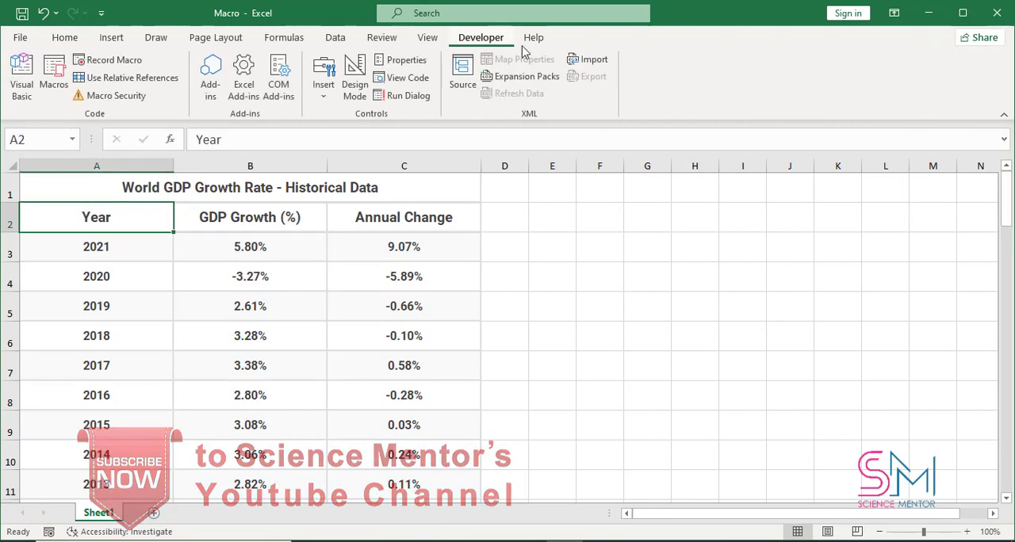
pyautogui.click(54, 88)
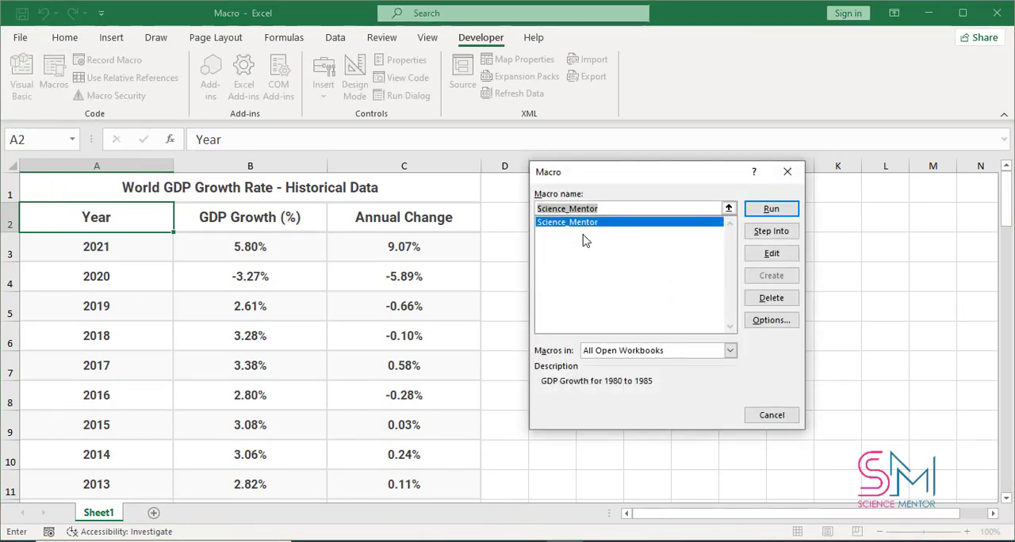
pyautogui.click(598, 226)
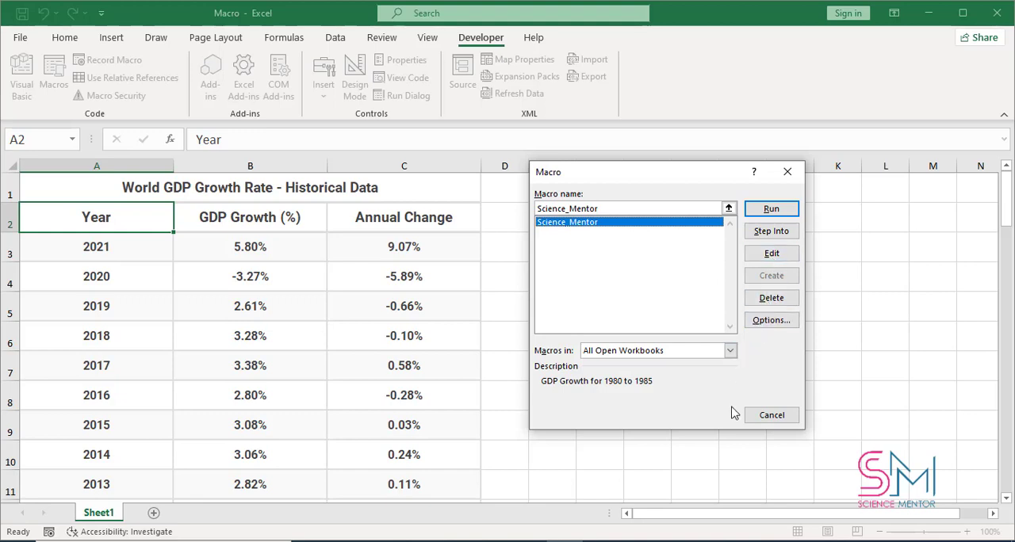
pyautogui.click(780, 213)
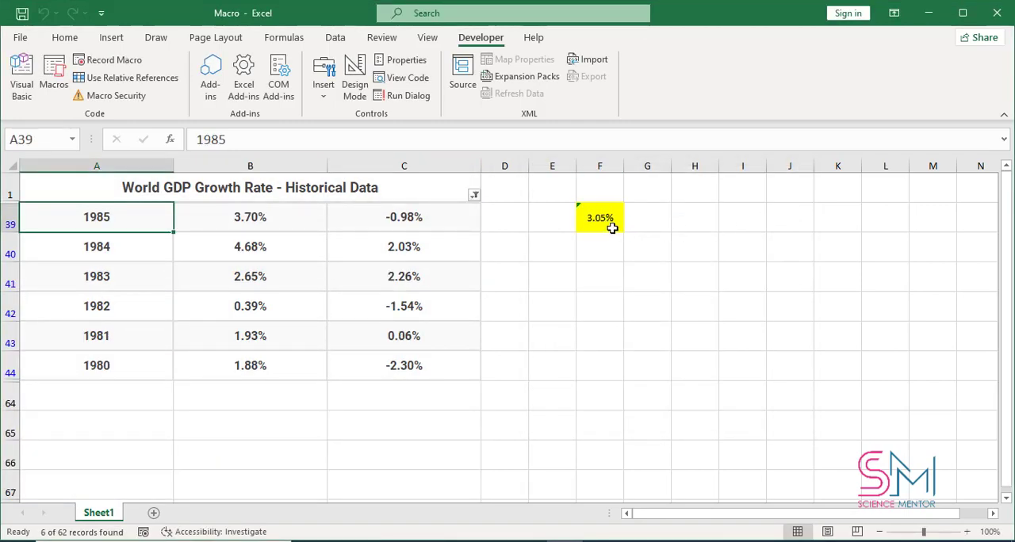
# Step: Review the macro security settings in the Trust Center, accept them, and open the list of macros
pyautogui.click(136, 103)
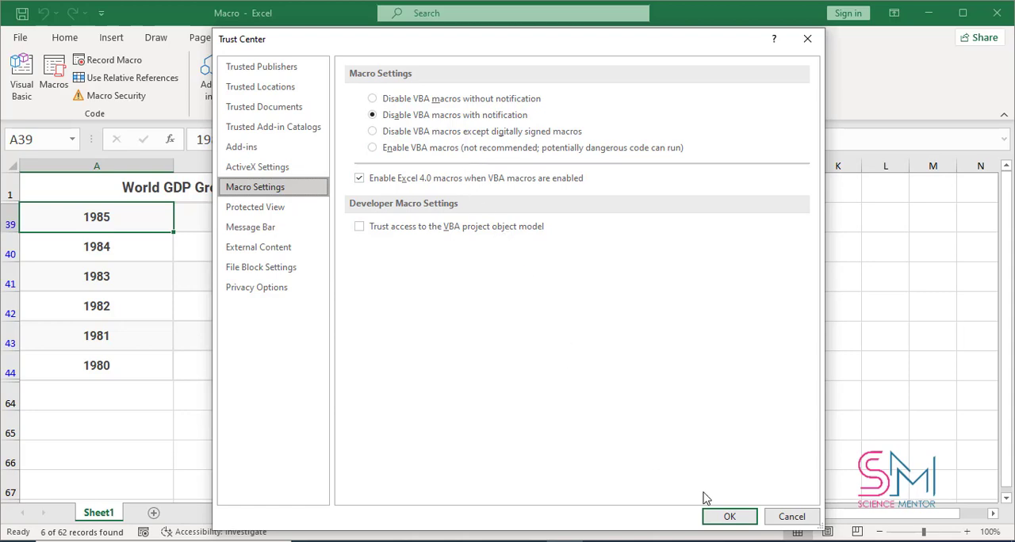
pyautogui.click(727, 517)
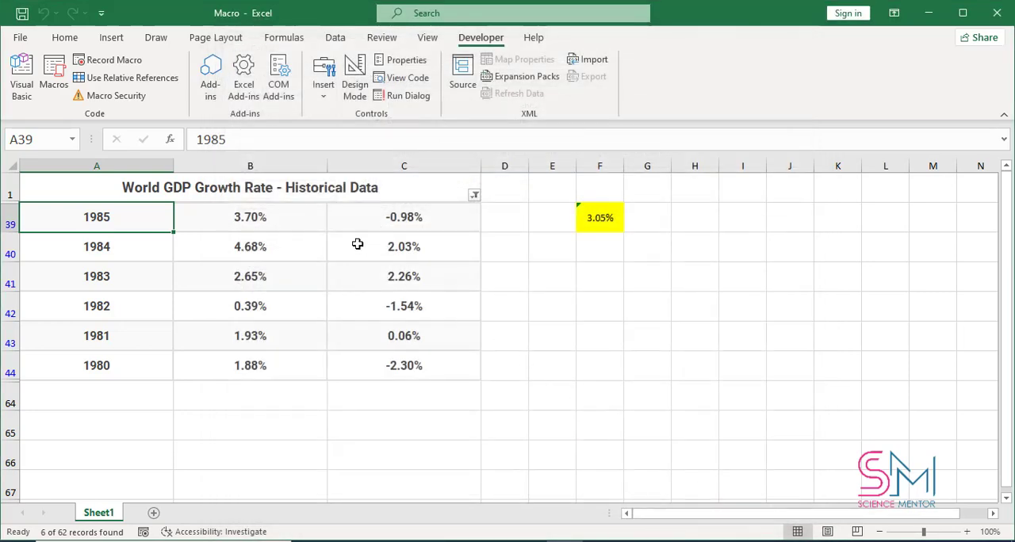
pyautogui.click(56, 87)
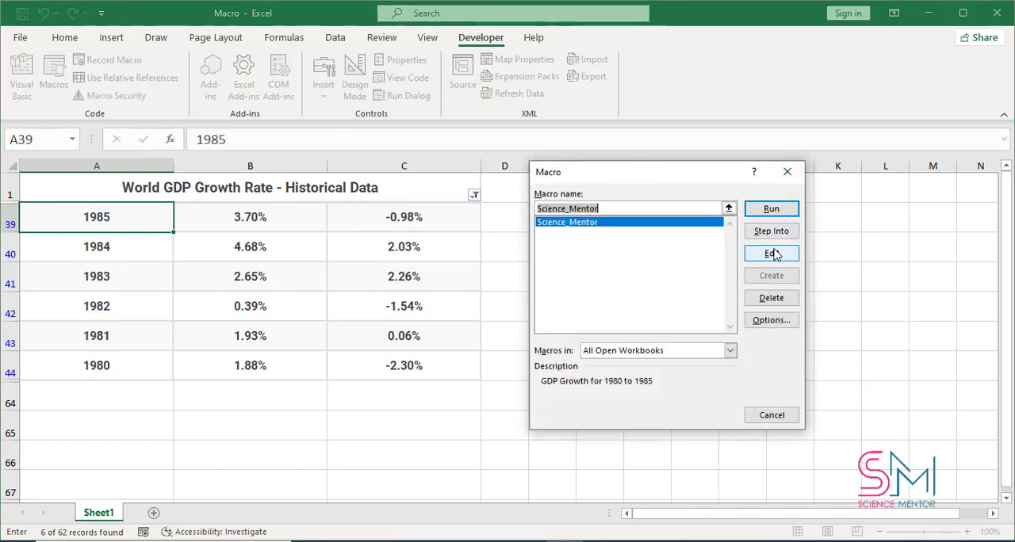
# Step: Dismiss the list of macros and open the code of Module1 in the Visual Basic editor
pyautogui.click(787, 172)
pyautogui.click(23, 80)
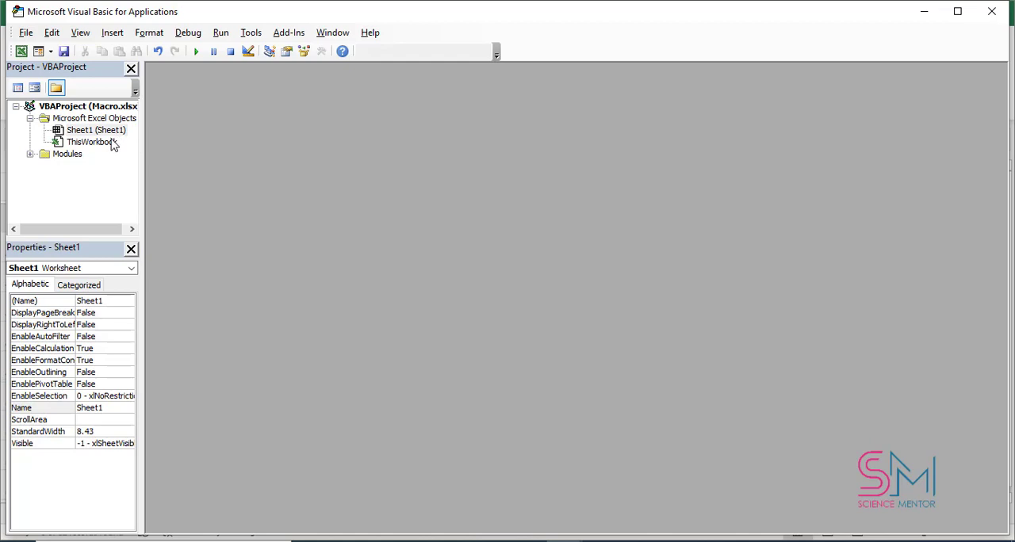
pyautogui.click(30, 154)
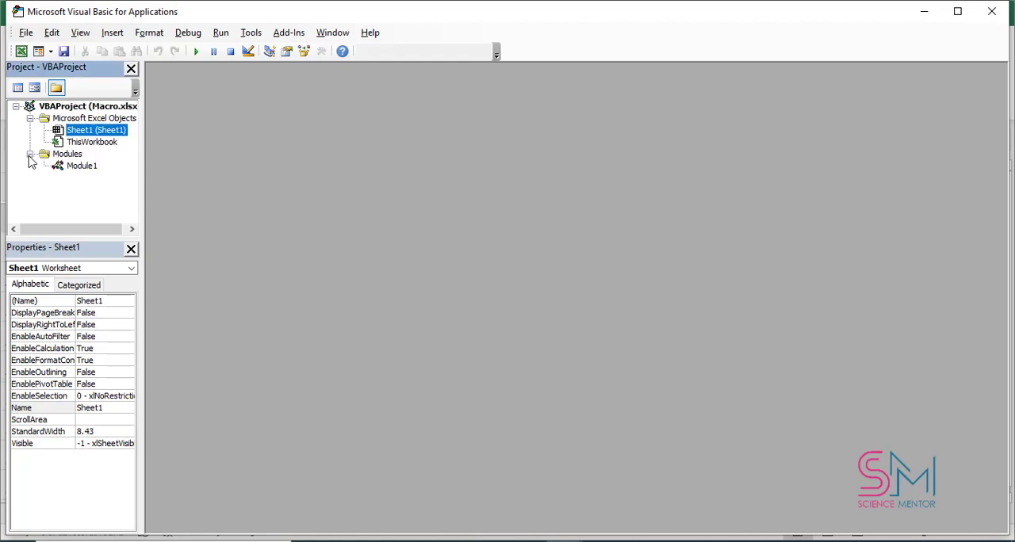
pyautogui.doubleClick(83, 166)
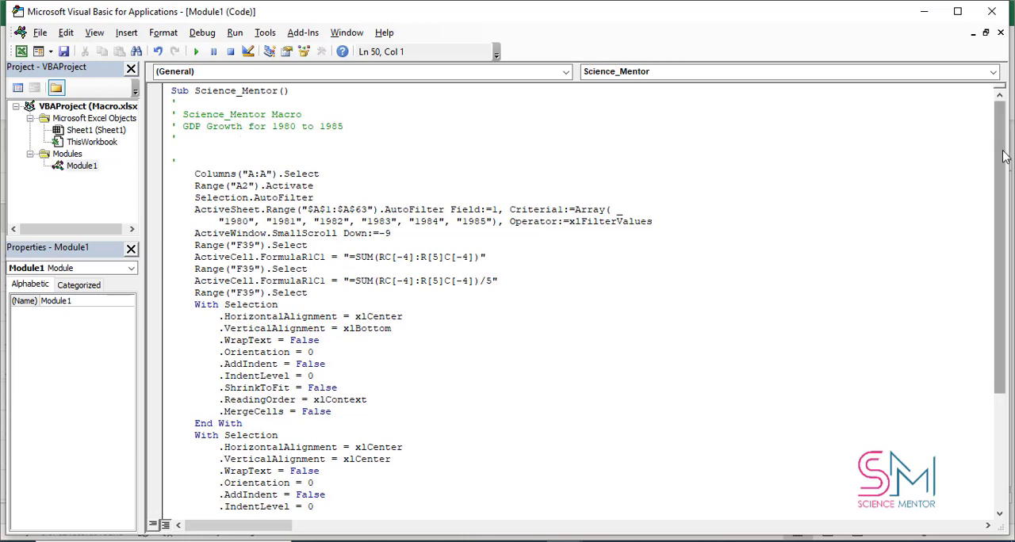
# Step: Review the Science_Mentor macro code from start to End Sub, and return to the worksheet with cell E42 selected
pyautogui.moveTo(1005, 159); pyautogui.dragTo(1013, 270)
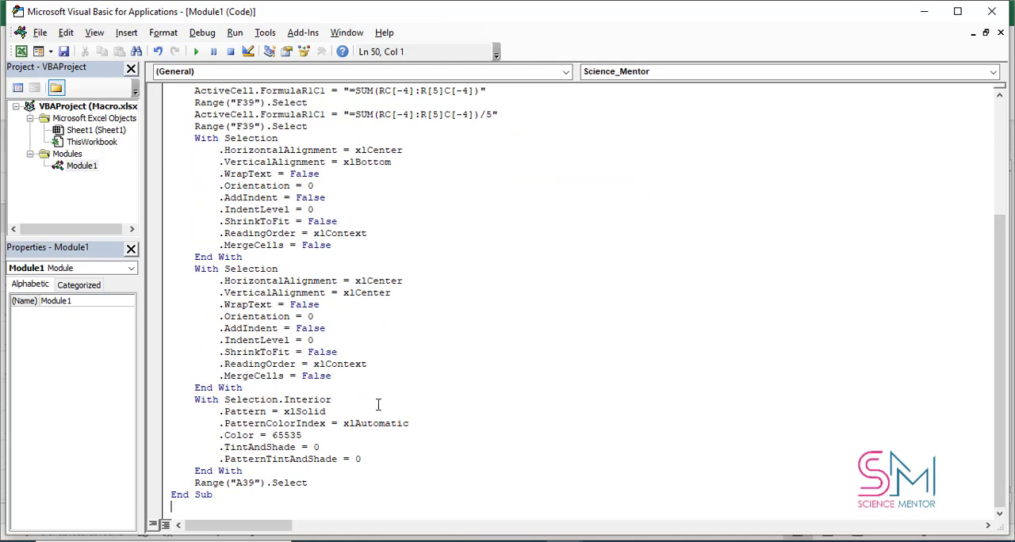
pyautogui.scroll(3, 270, 239)
pyautogui.scroll(2, 270, 240)
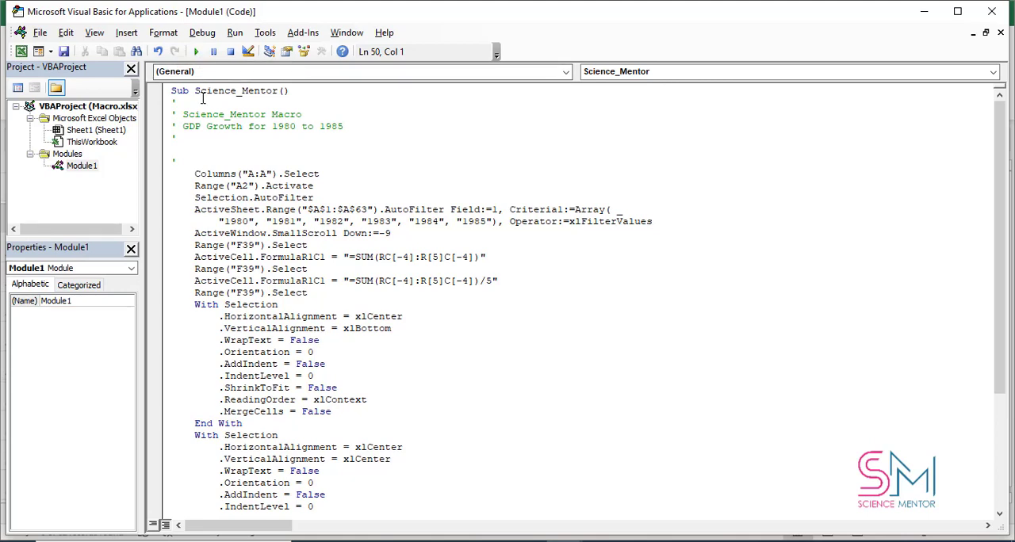
pyautogui.click(994, 13)
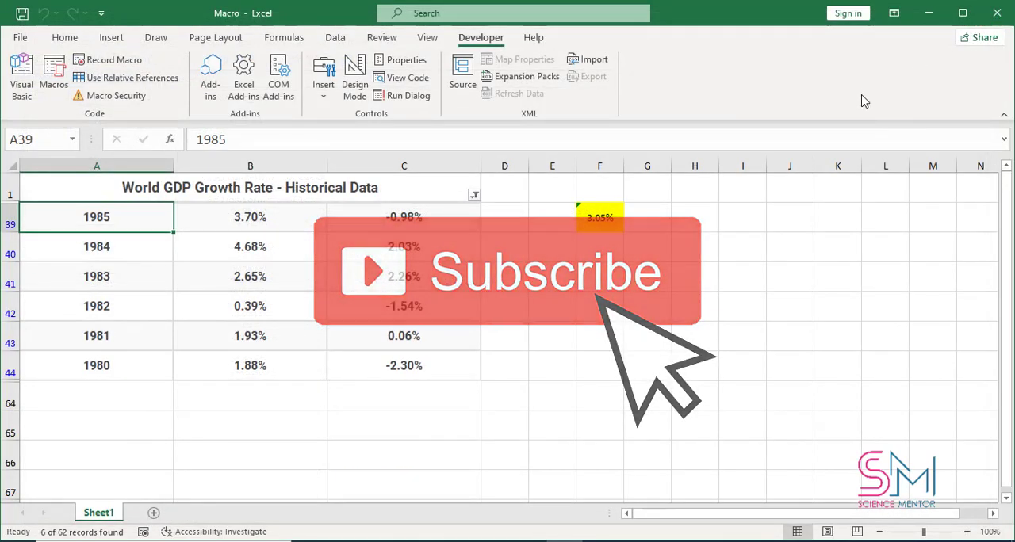
pyautogui.click(552, 306)
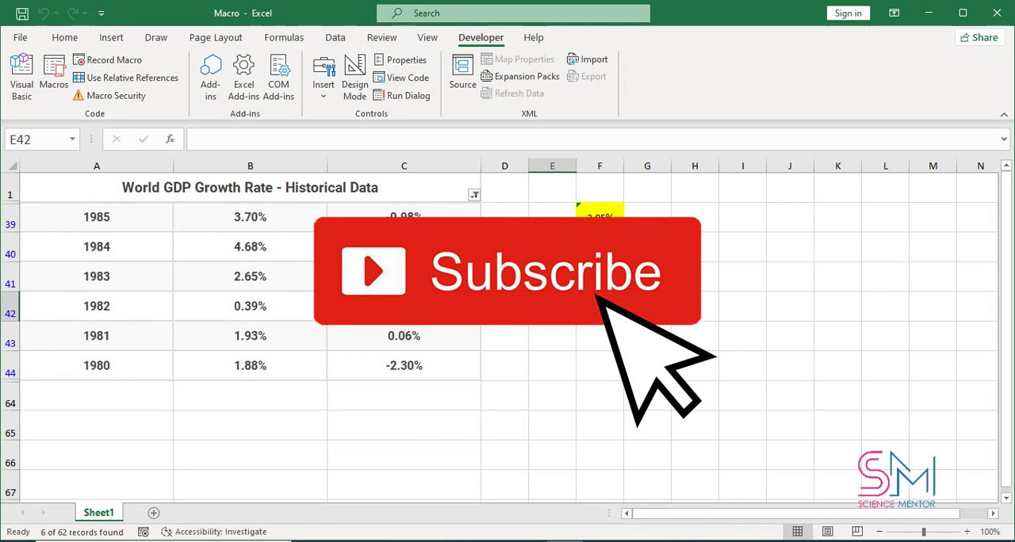